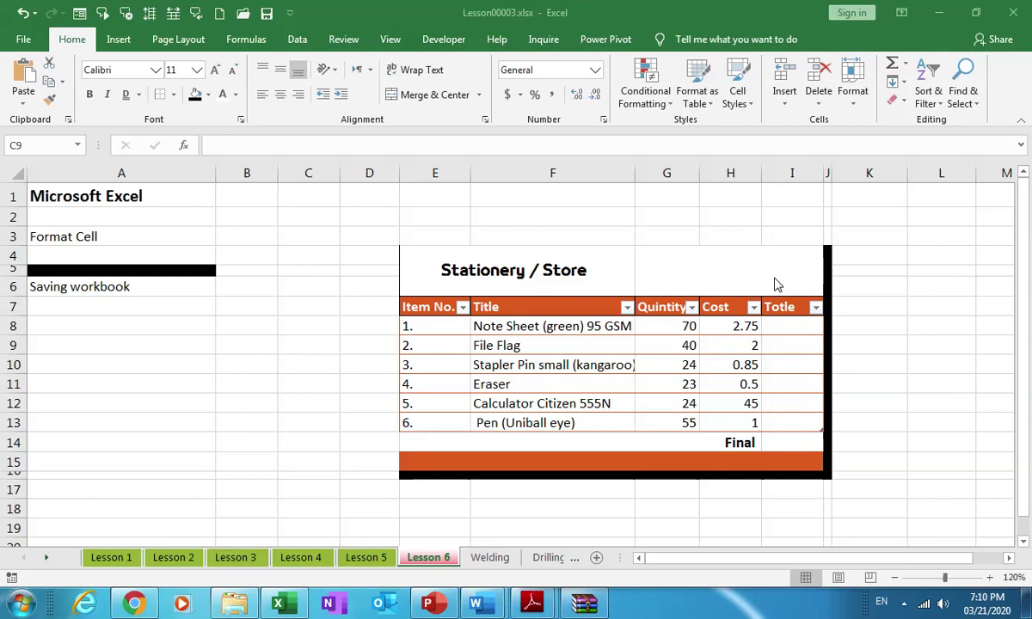
click(792, 326)
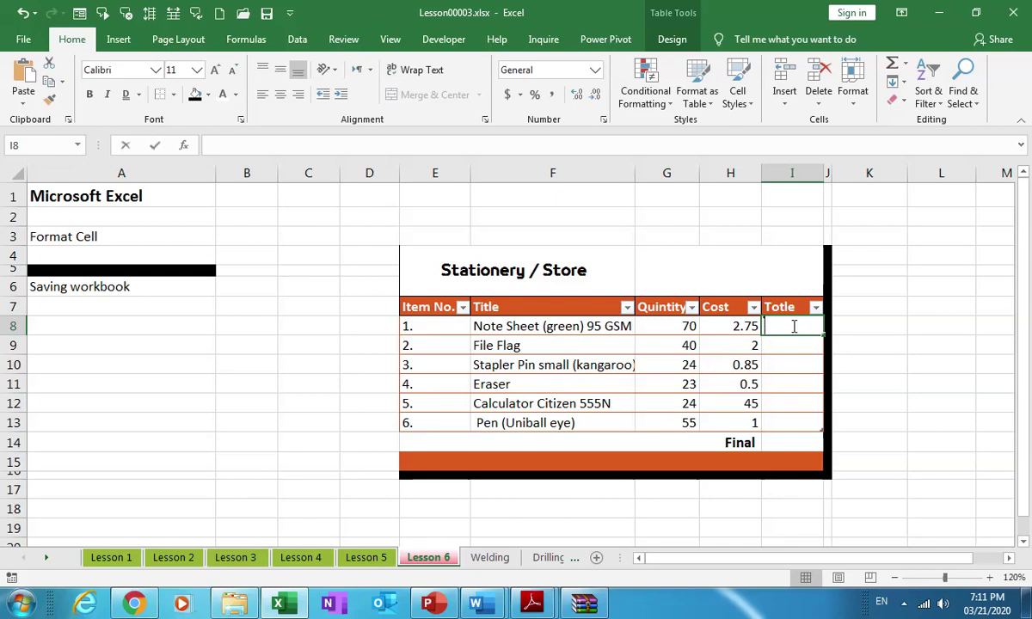
text(=)
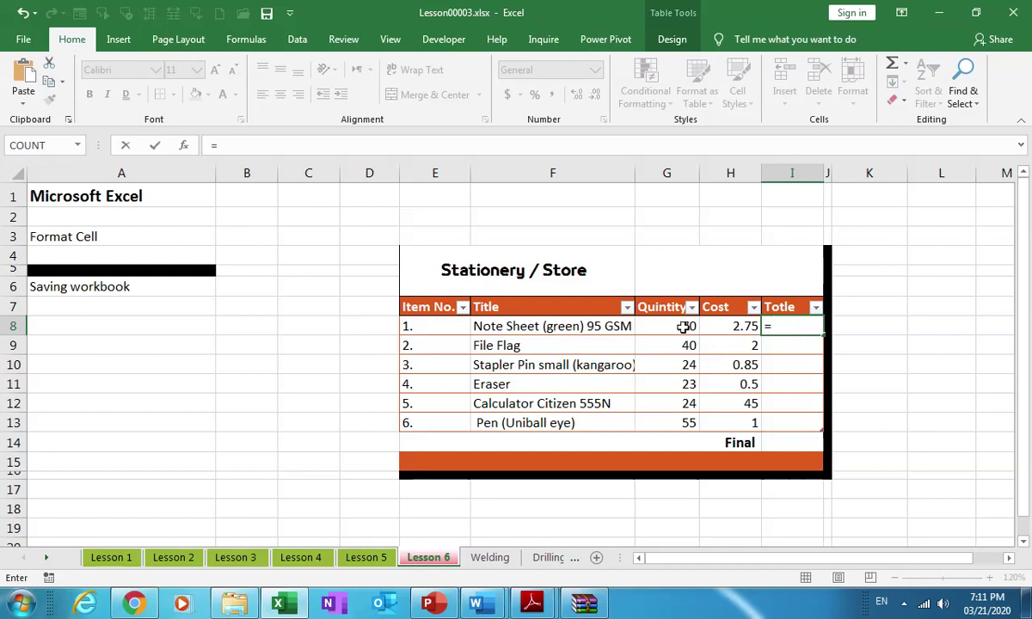
click(682, 327)
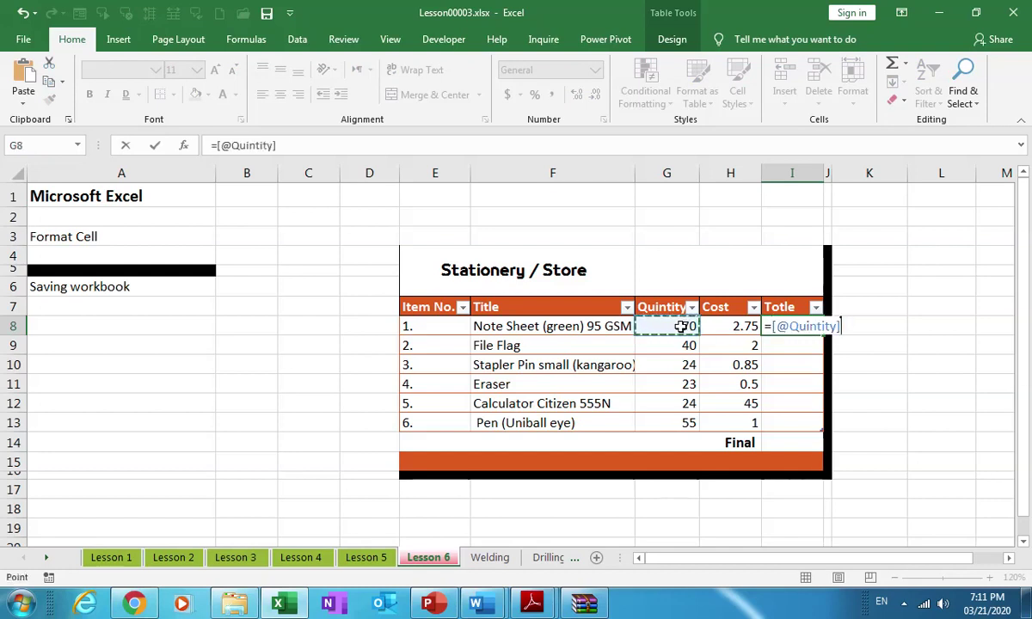
text(*)
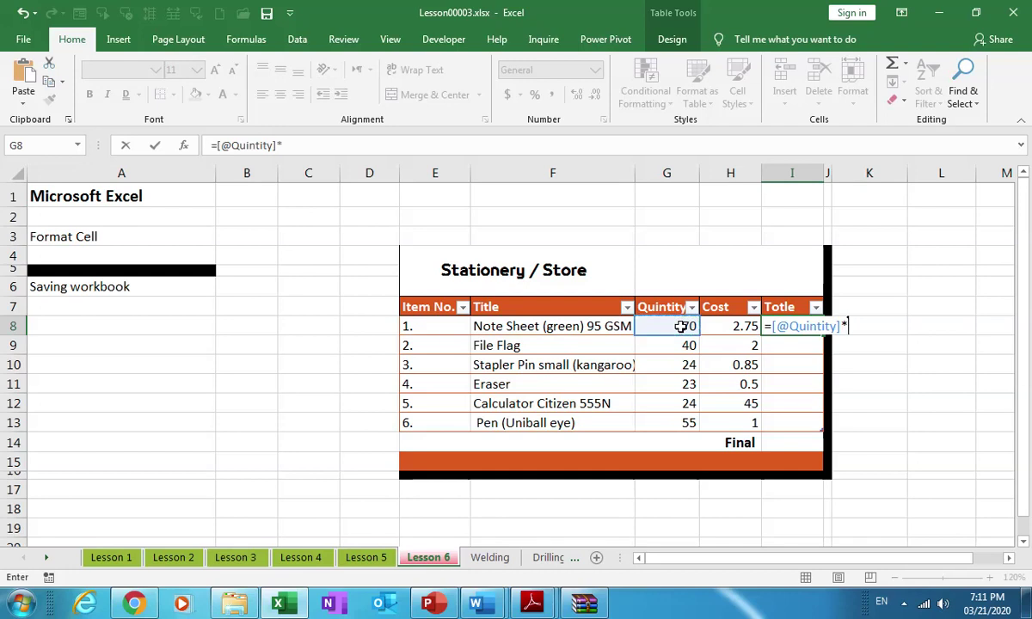
click(737, 327)
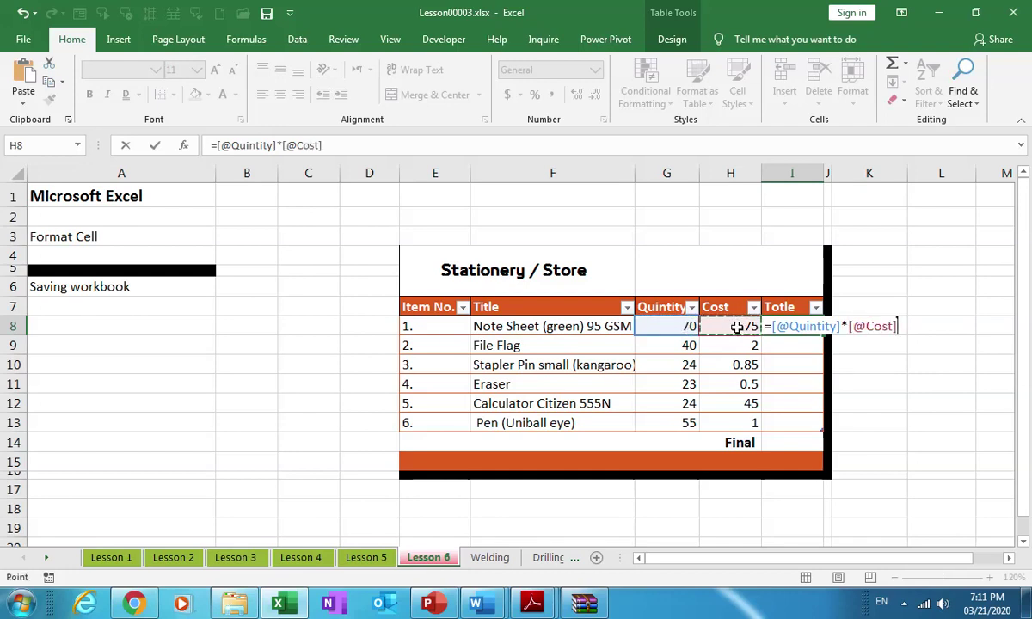
key(Return)
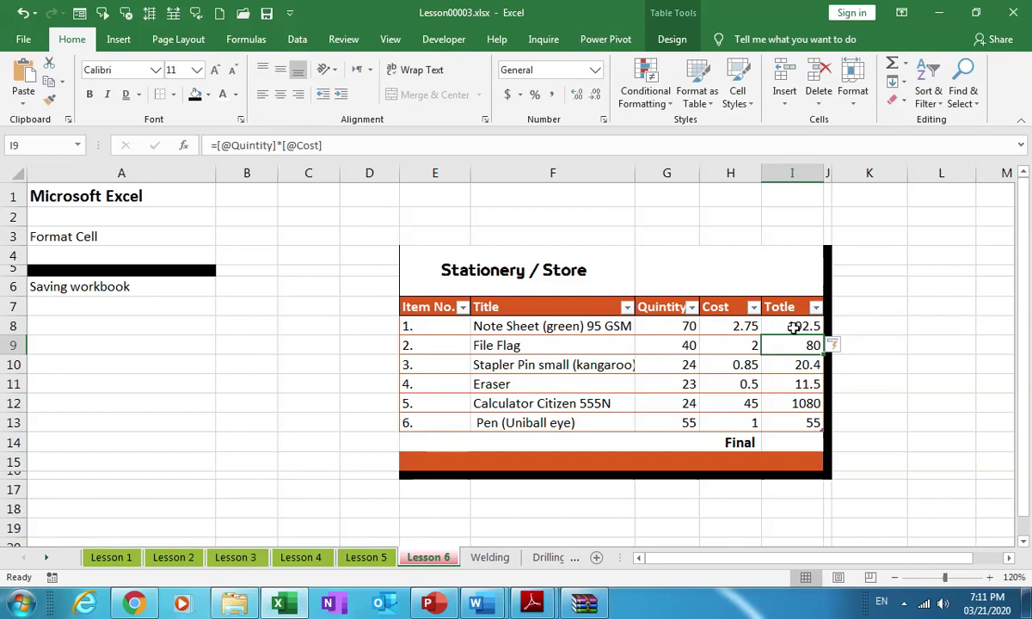
click(793, 327)
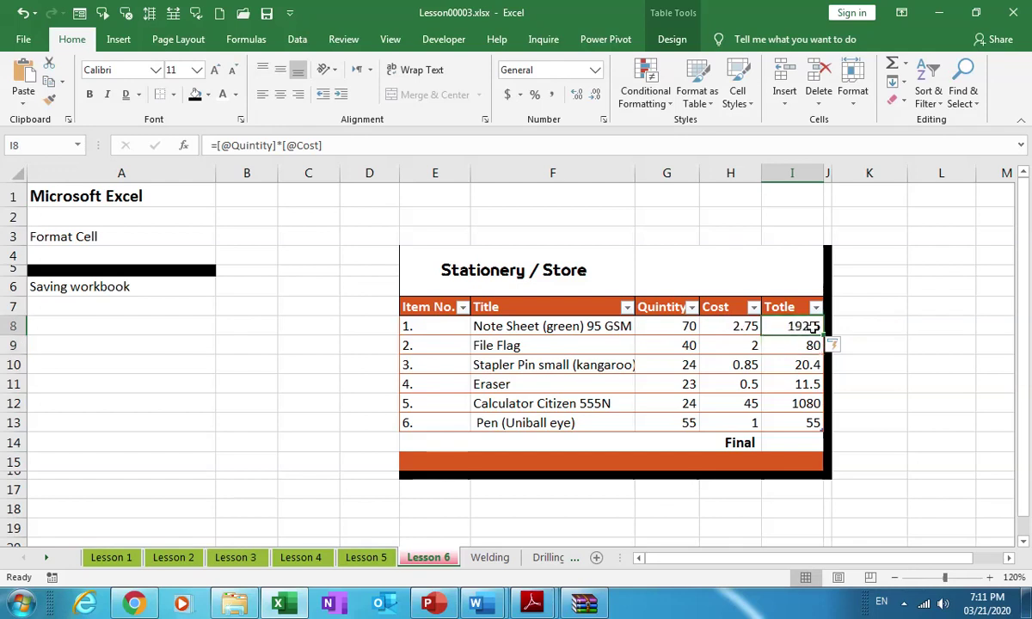
Edit cell F13 to remove ' (Uniball eye)', leaving the title as Pen.
click(675, 425)
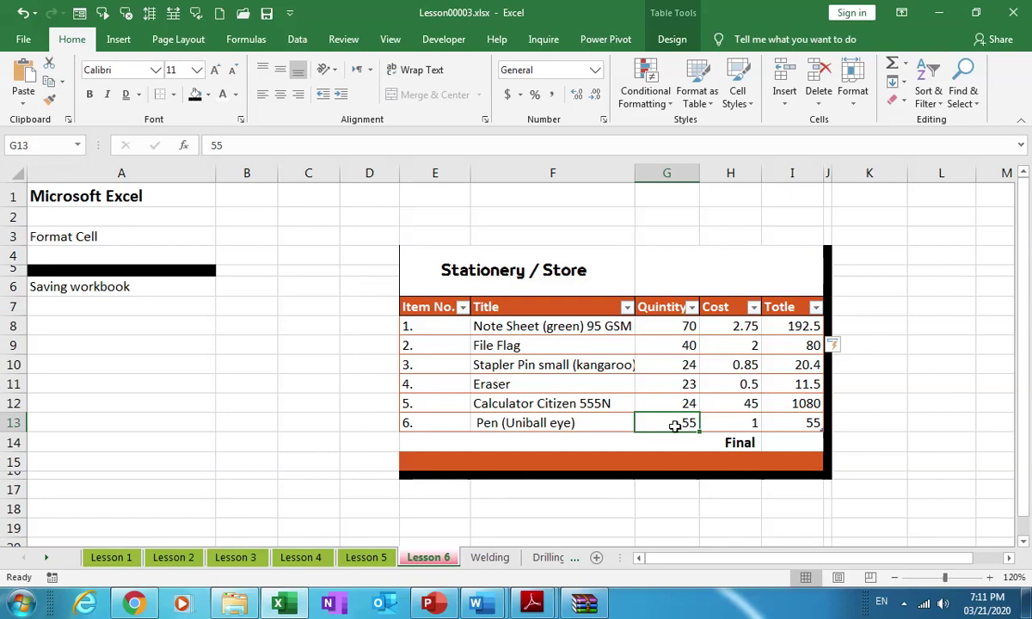
click(601, 427)
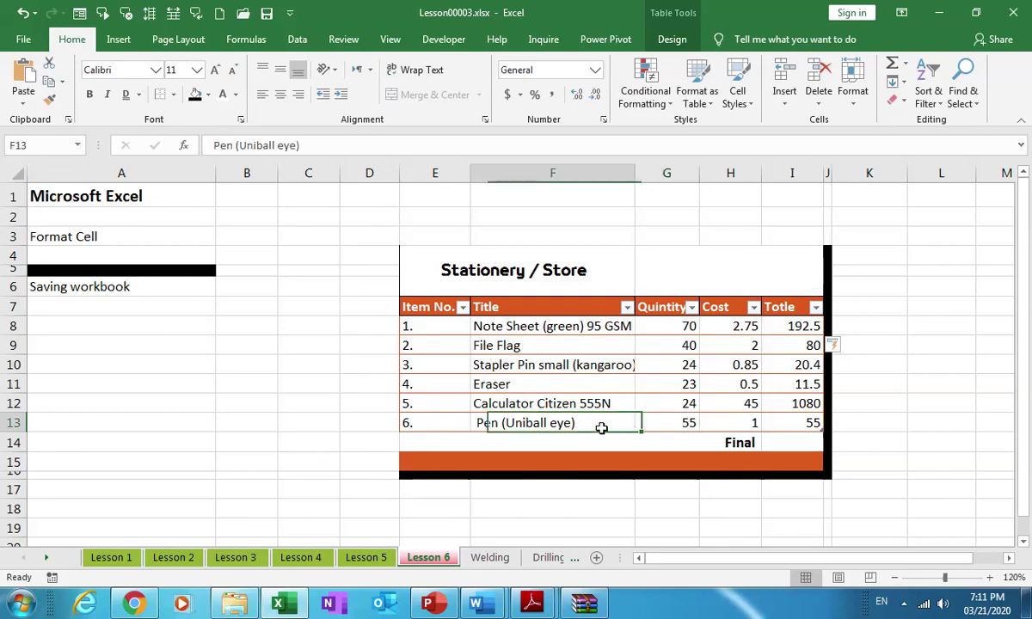
double_click(601, 427)
key(BackSpace)
key(BackSpace)
key(BackSpace)
key(BackSpace)
key(BackSpace)
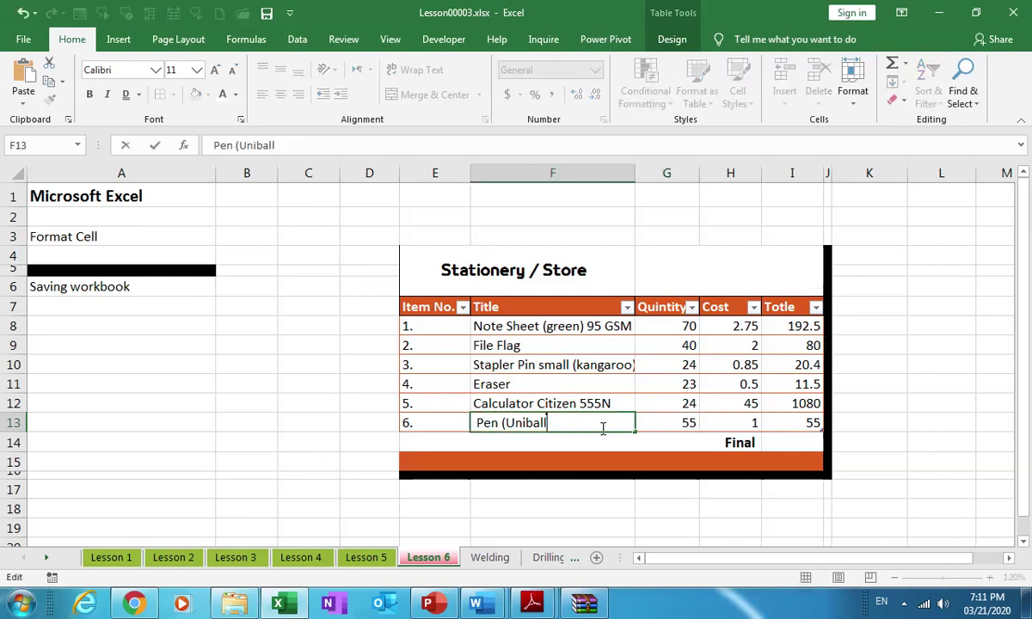
key(BackSpace)
key(BackSpace)
key(BackSpace)
key(BackSpace)
key(BackSpace)
key(BackSpace)
key(BackSpace)
key(BackSpace)
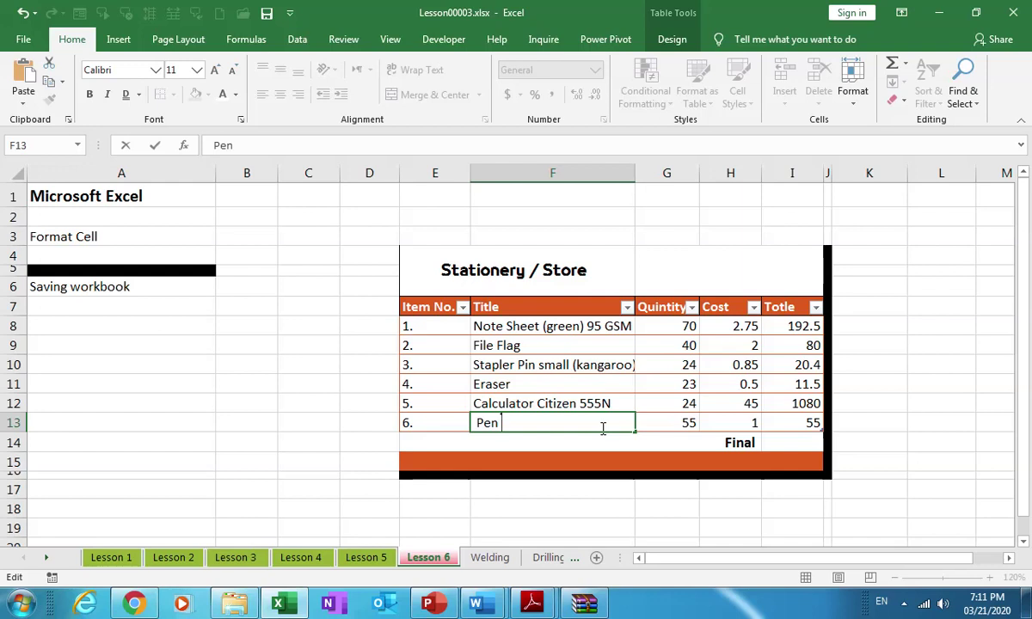
click(727, 421)
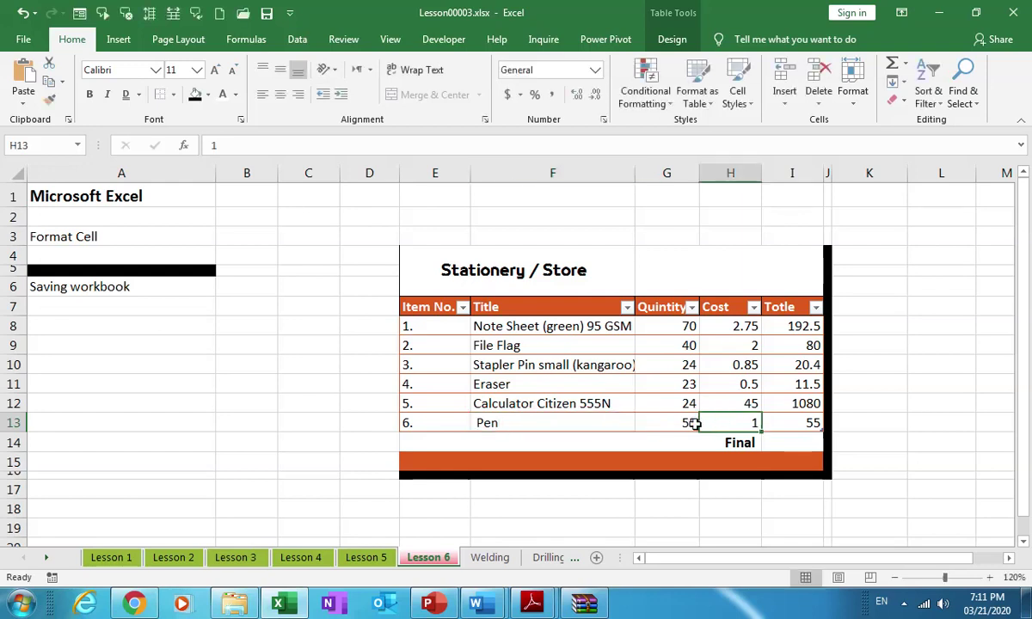
Check the Pen row's formula and select the totals I8:I13 to review their values.
click(688, 422)
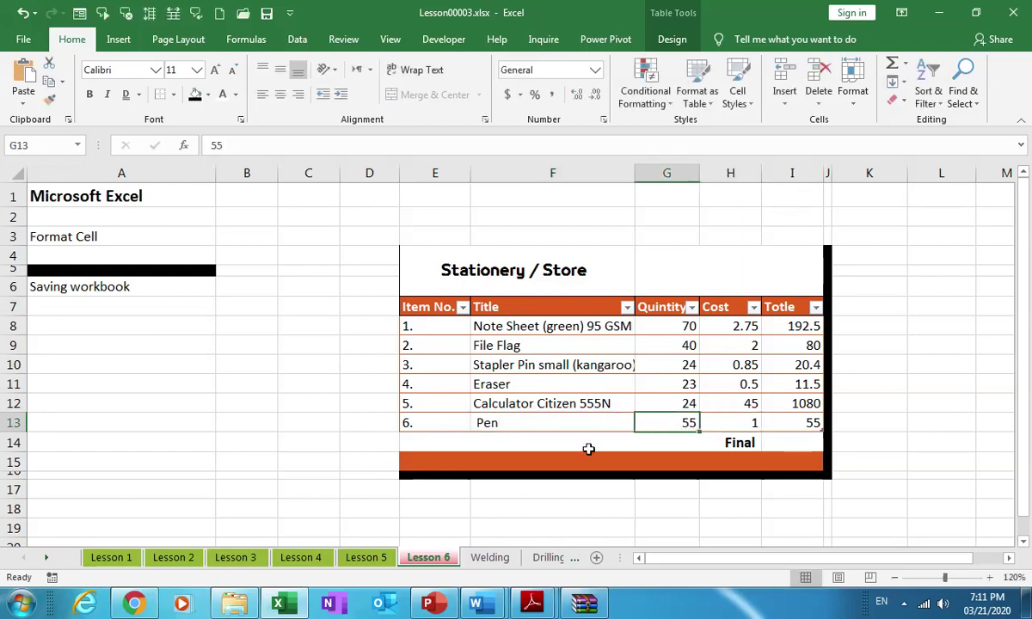
click(793, 422)
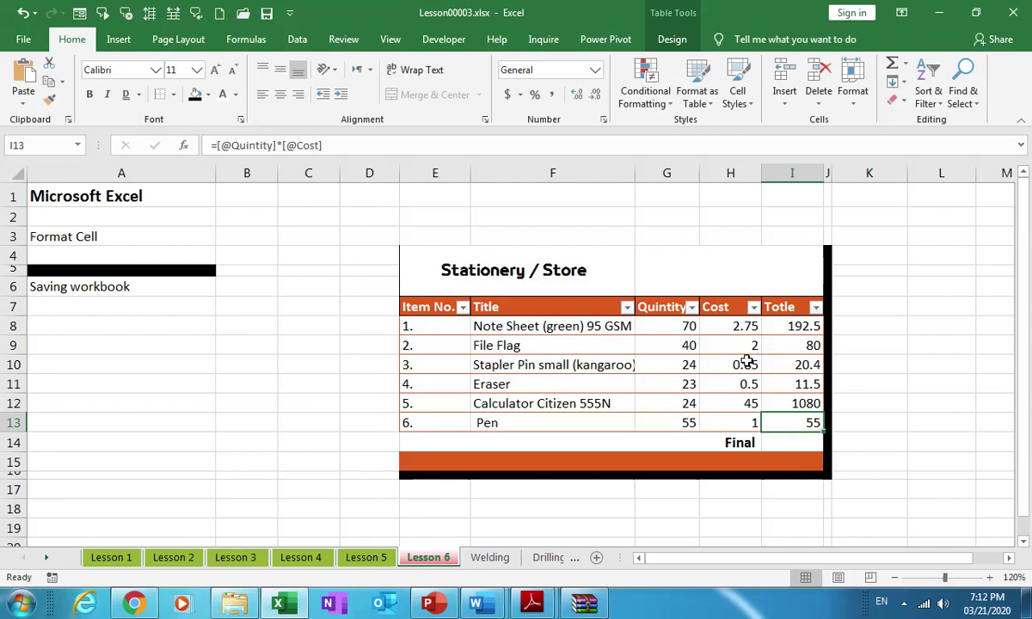
drag(785, 328, 786, 423)
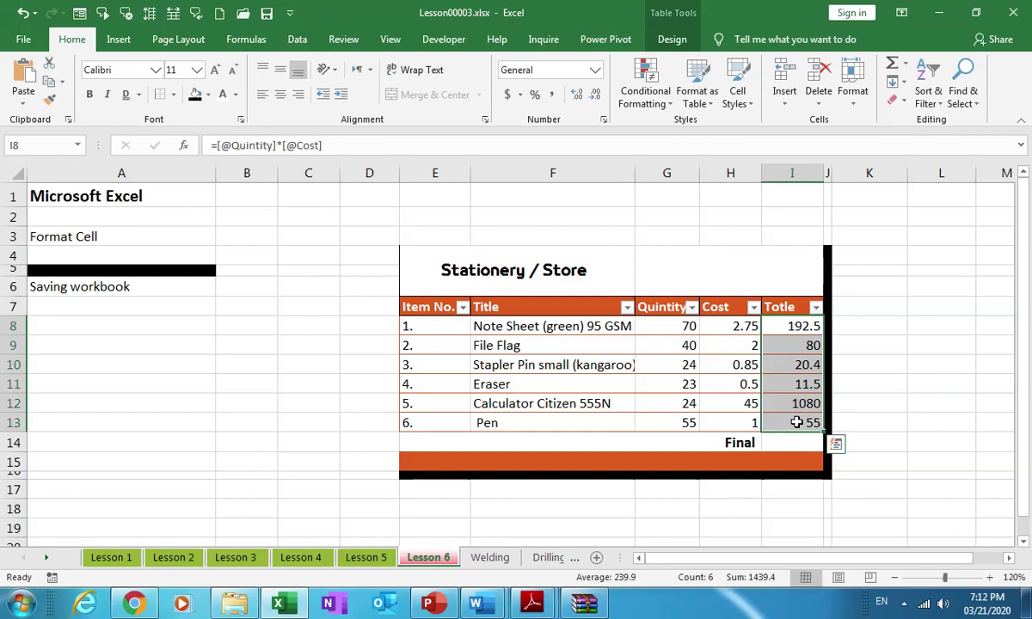
click(789, 326)
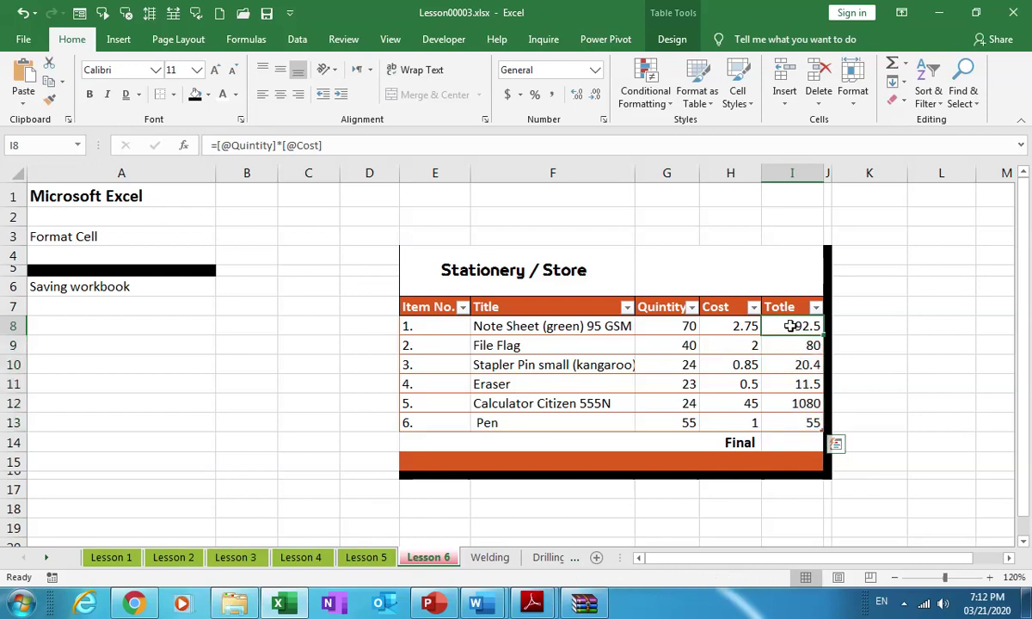
mouse_move(789, 326)
mouse_down()
mouse_move(787, 440)
mouse_move(786, 326)
mouse_up()
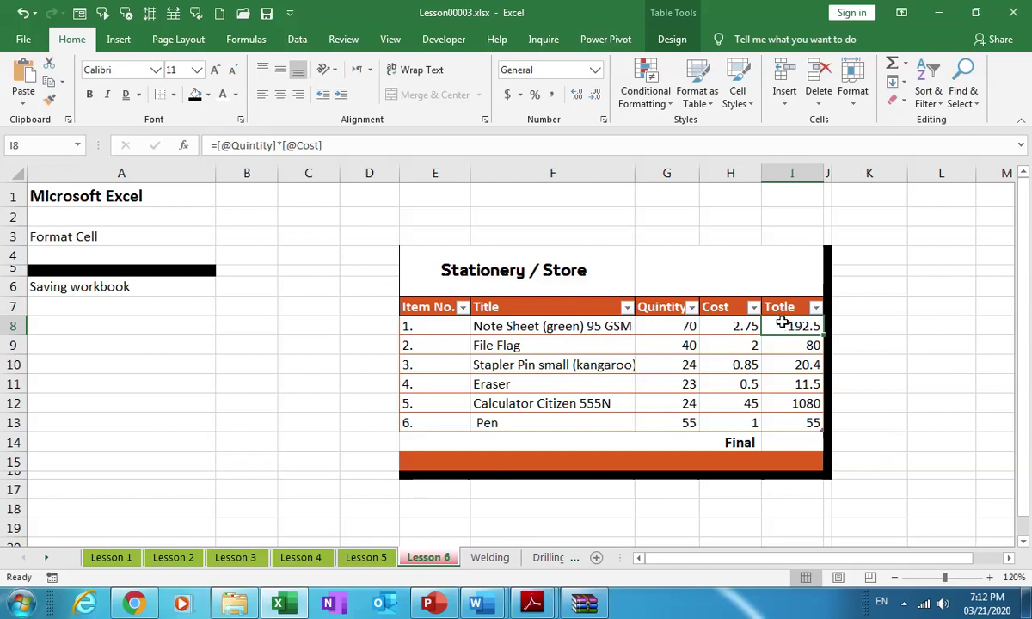
Format I8 as Currency with the Arabic (Libya) dinar symbol and 2 decimals, showing 192.50.
right_click(783, 325)
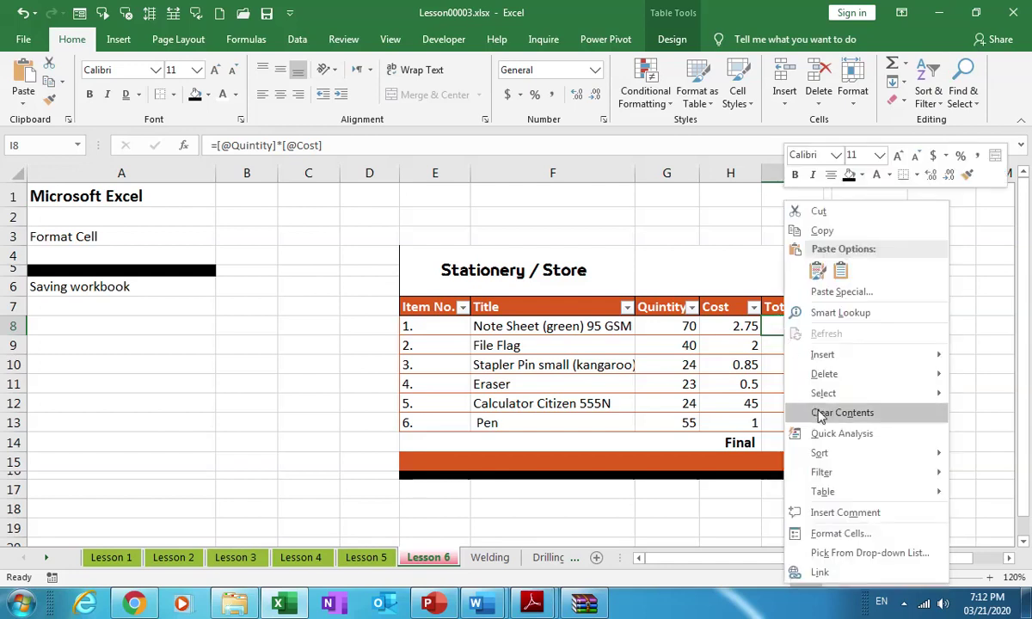
click(824, 534)
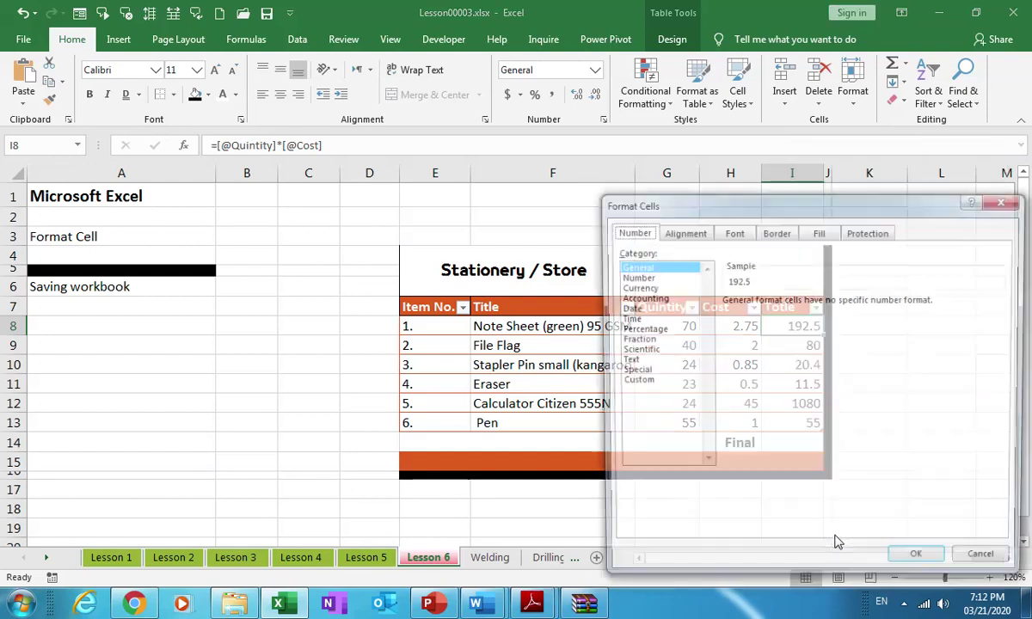
mouse_move(790, 206)
mouse_down()
mouse_move(252, 172)
mouse_move(250, 158)
mouse_up()
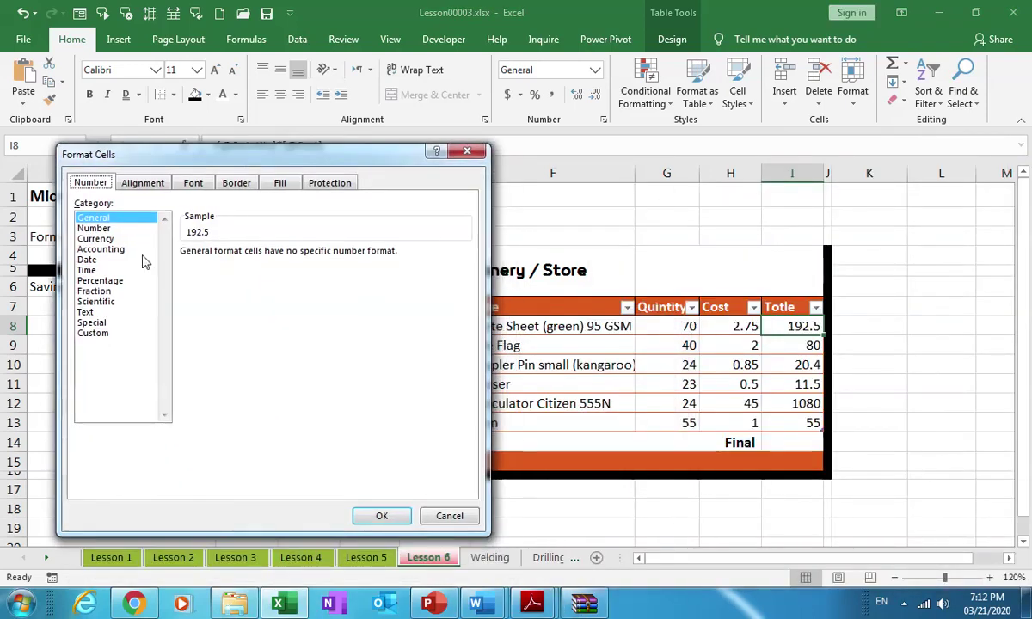
click(99, 240)
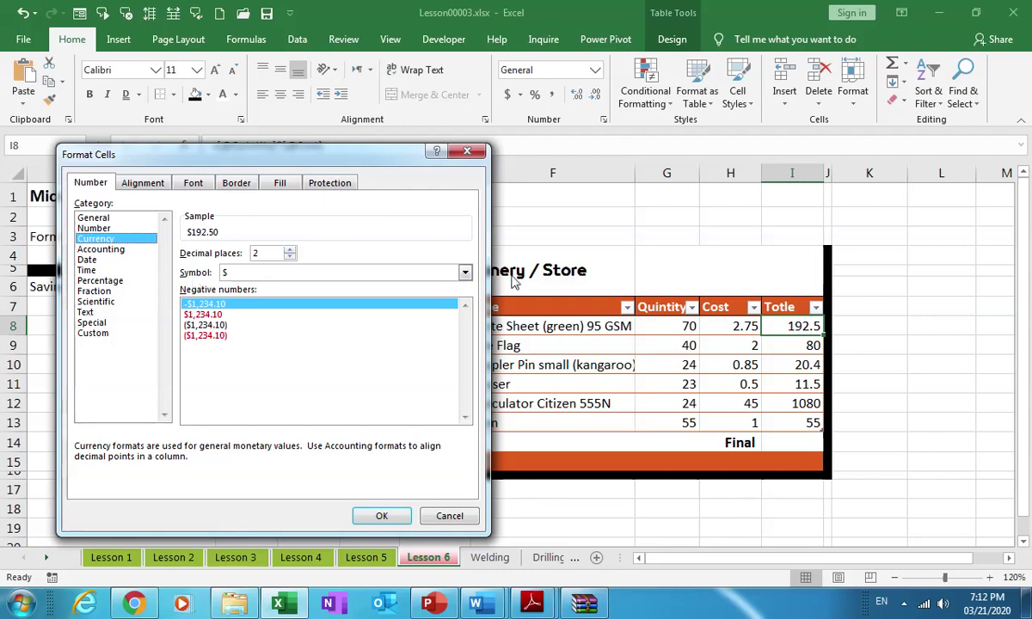
click(465, 273)
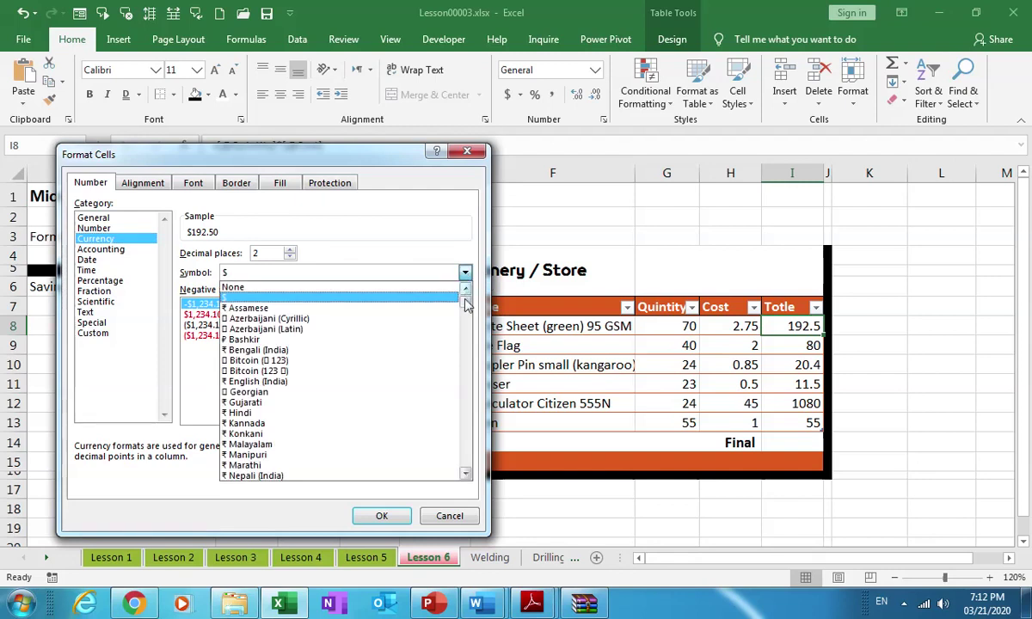
drag(465, 302, 470, 389)
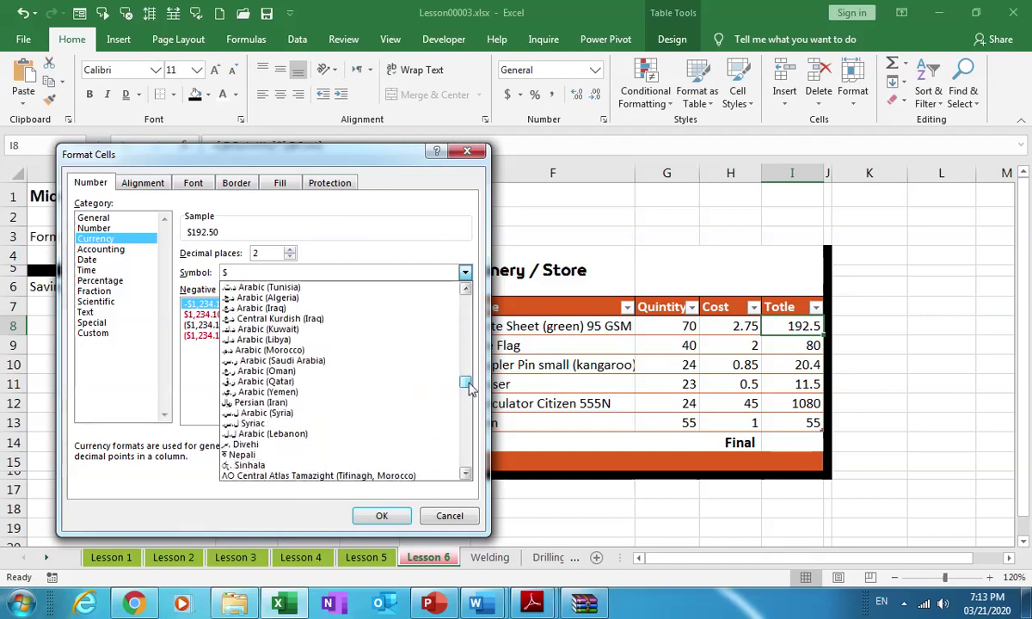
click(368, 341)
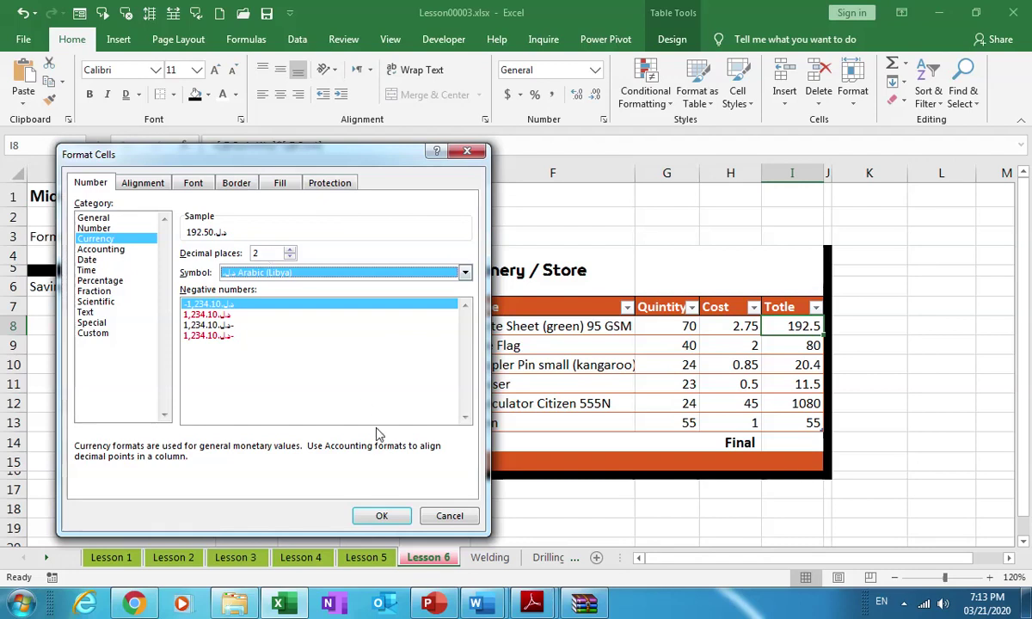
click(383, 518)
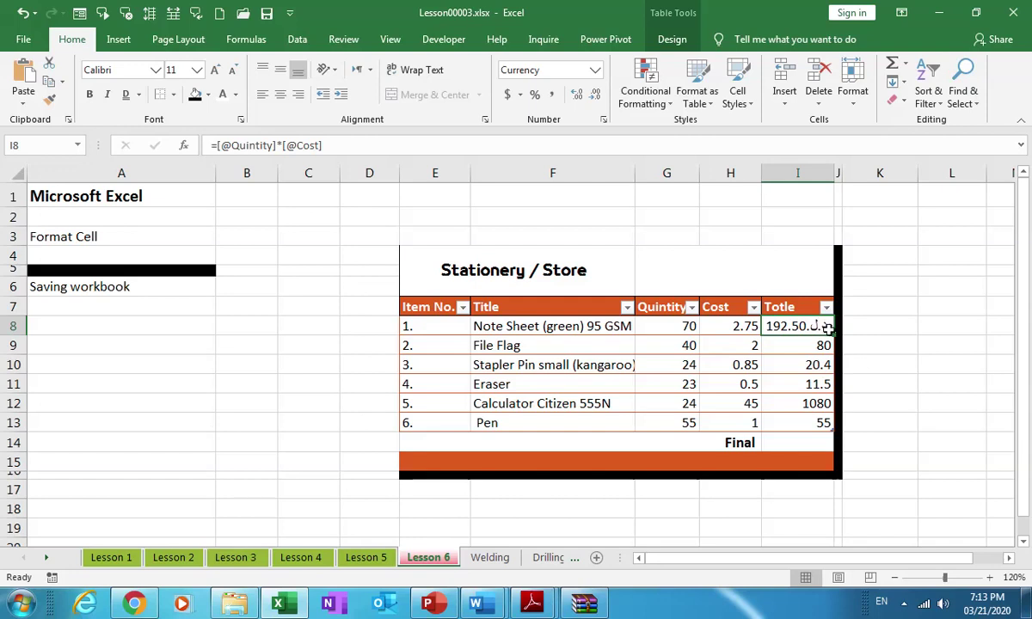
Copy I8's dinar format down to I13 and autofit column I so 1,080.00 displays fully.
drag(833, 335, 834, 425)
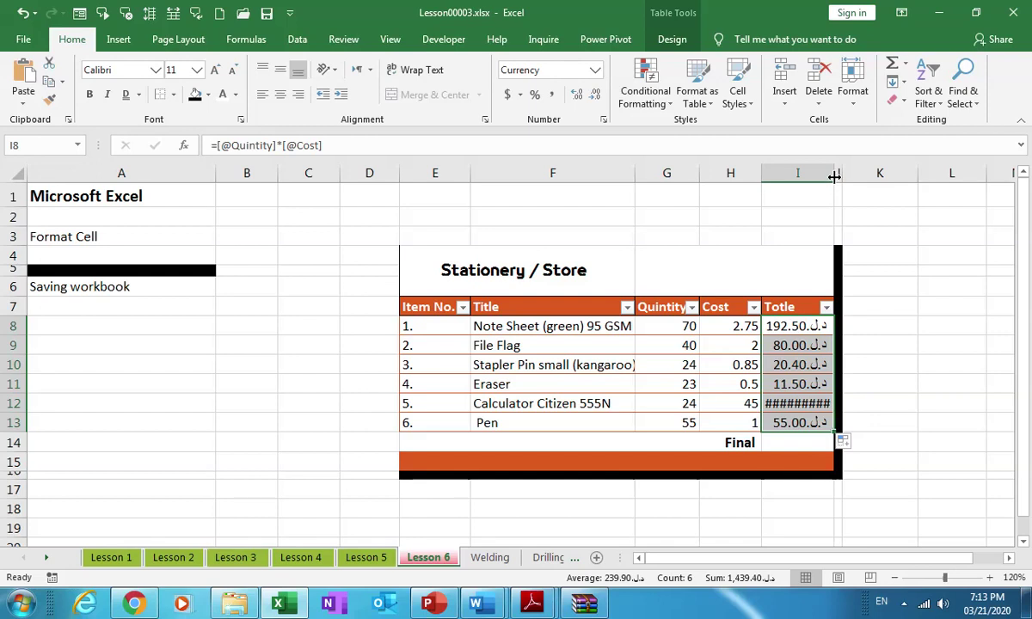
double_click(834, 176)
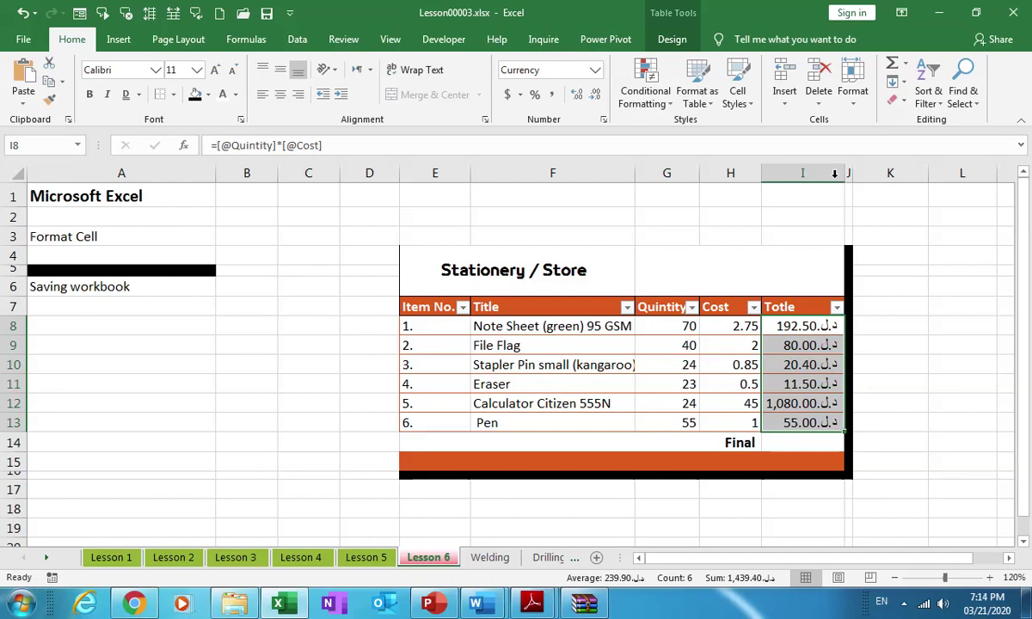
click(798, 328)
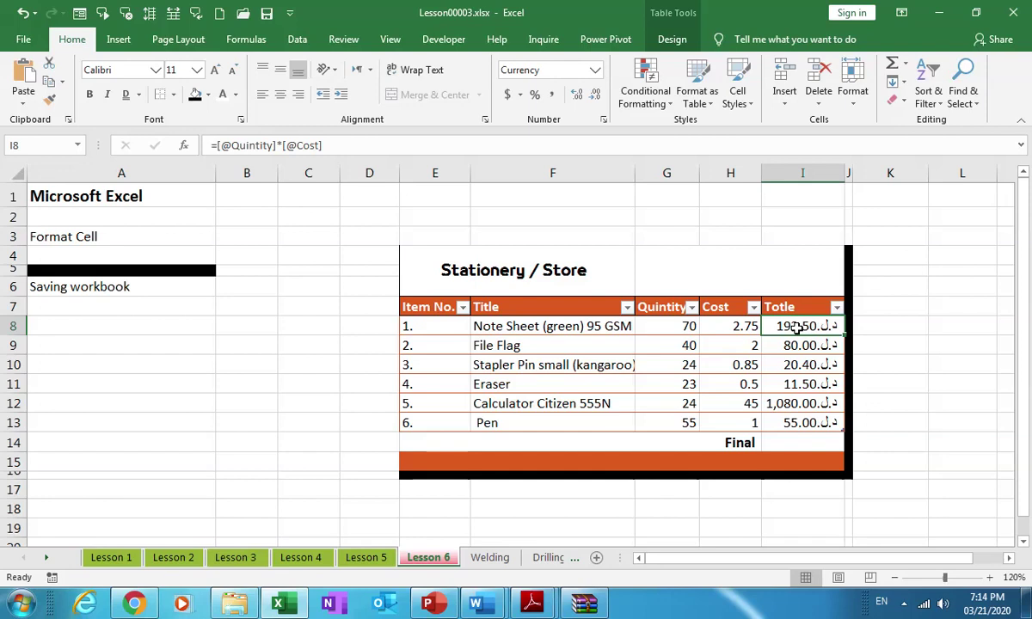
click(793, 442)
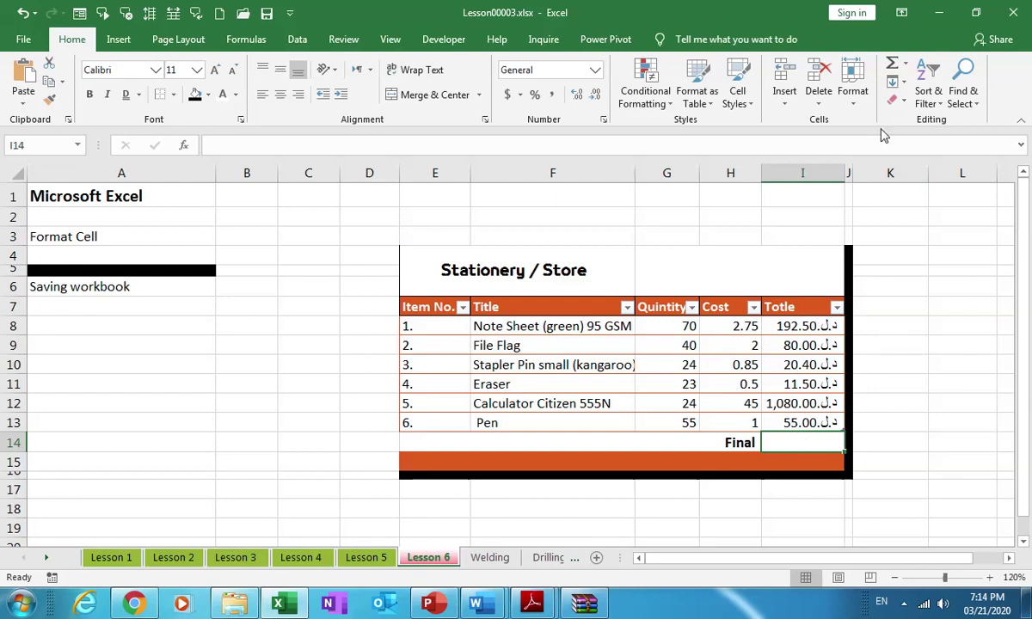
AutoSum the Totle column into I14 and copy I13's dinar format onto it, showing 1,439.40.
click(908, 65)
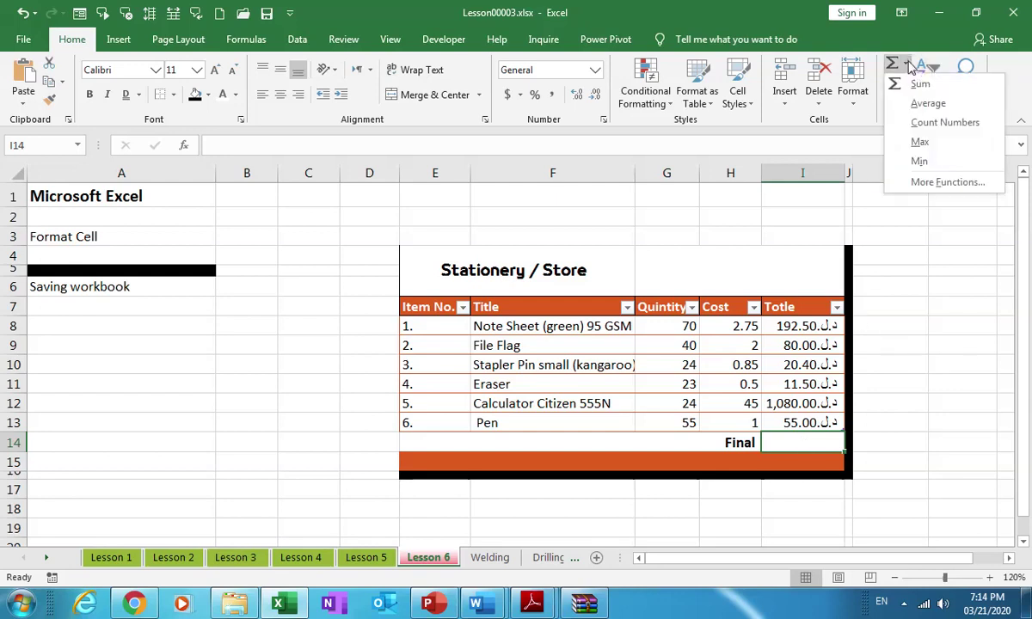
click(917, 85)
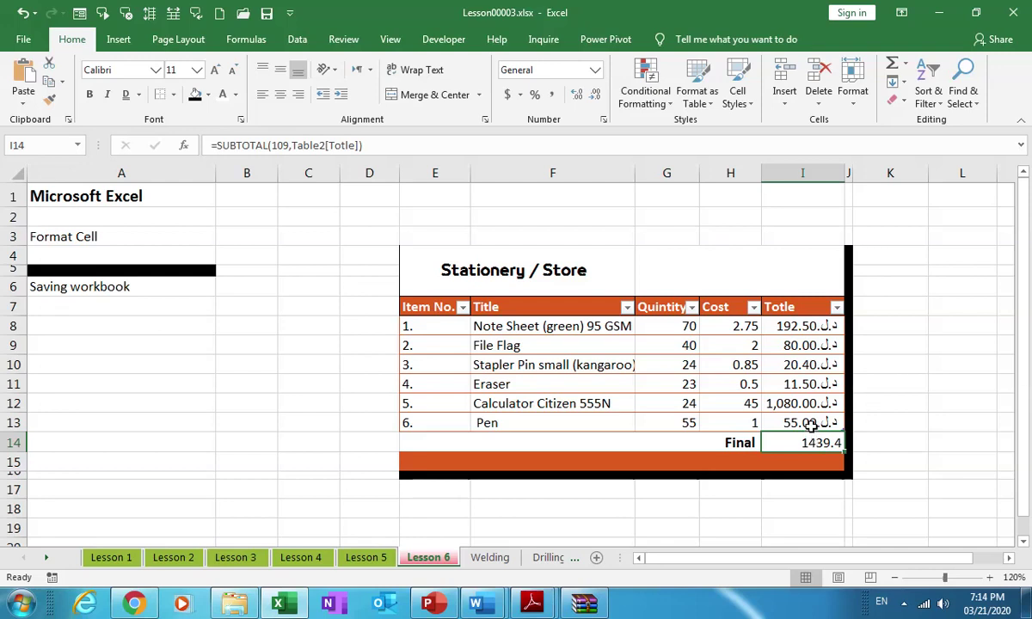
click(807, 422)
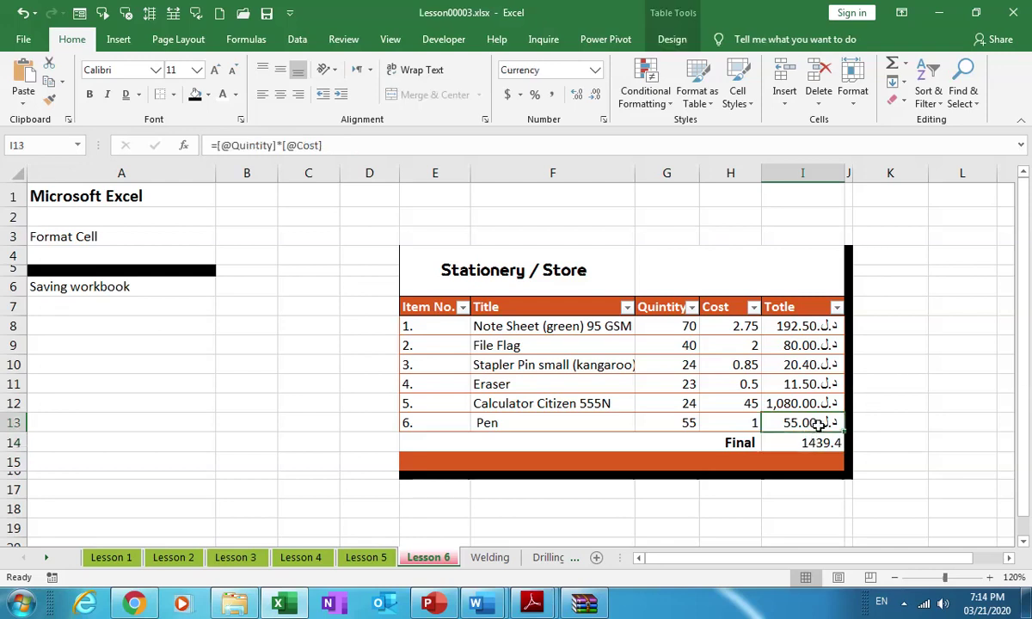
click(52, 101)
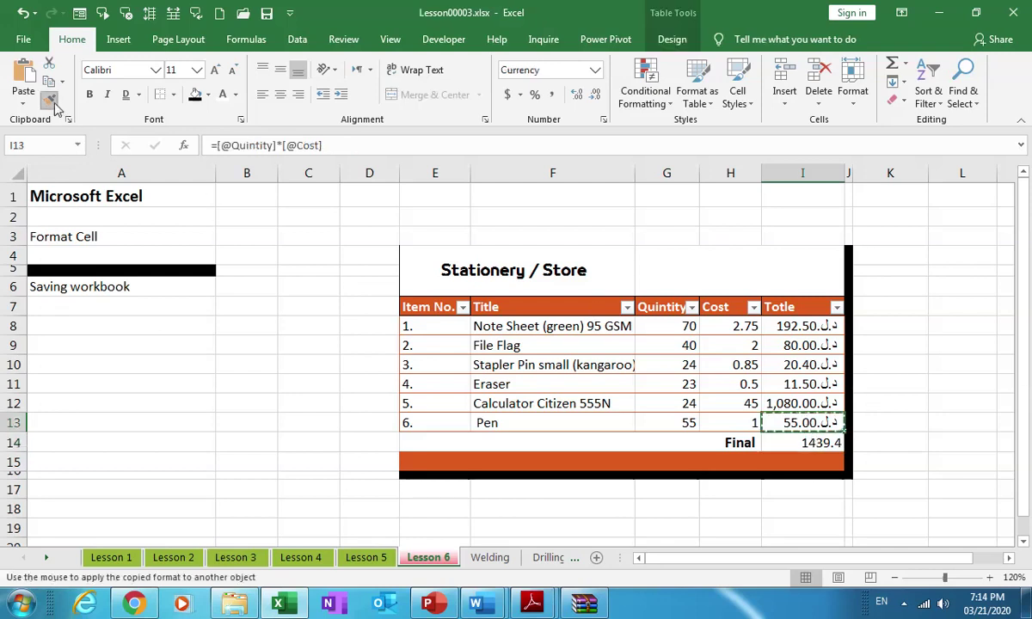
click(771, 442)
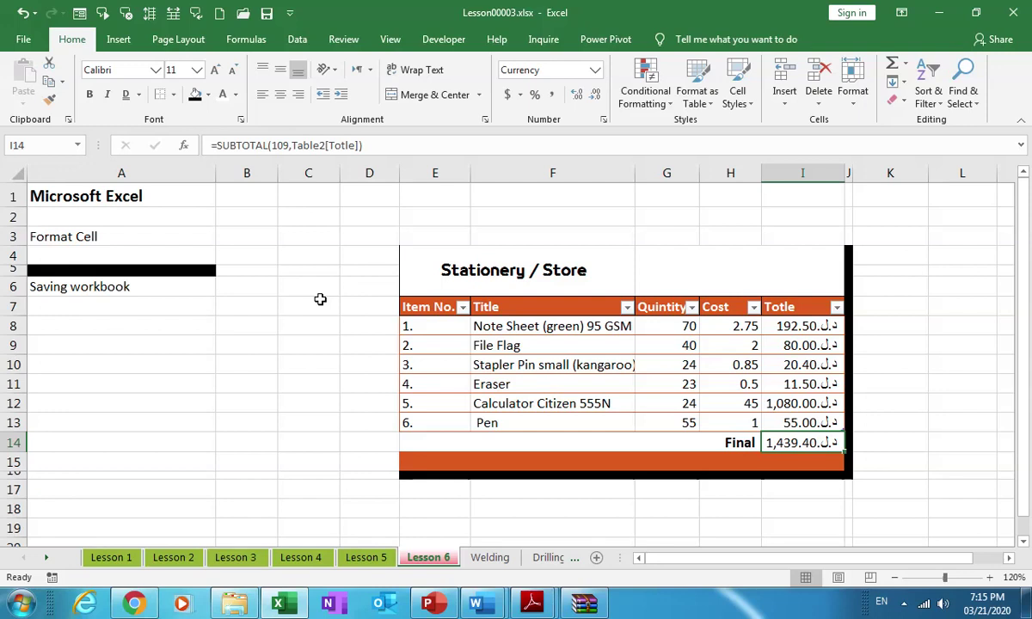
Select empty cell C7 and save the workbook from the Quick Access Toolbar.
click(303, 306)
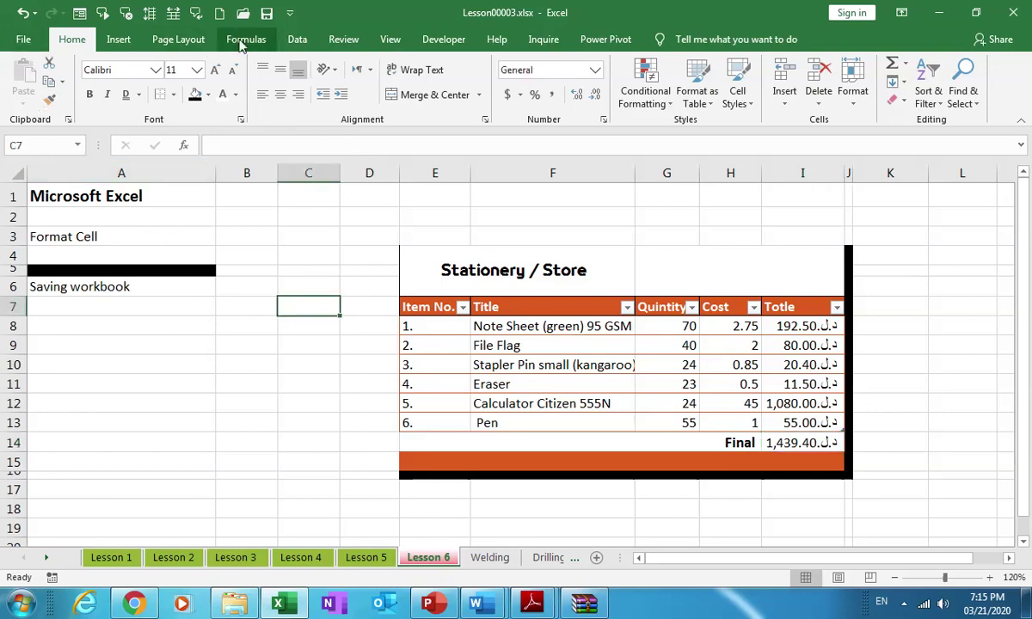
click(264, 18)
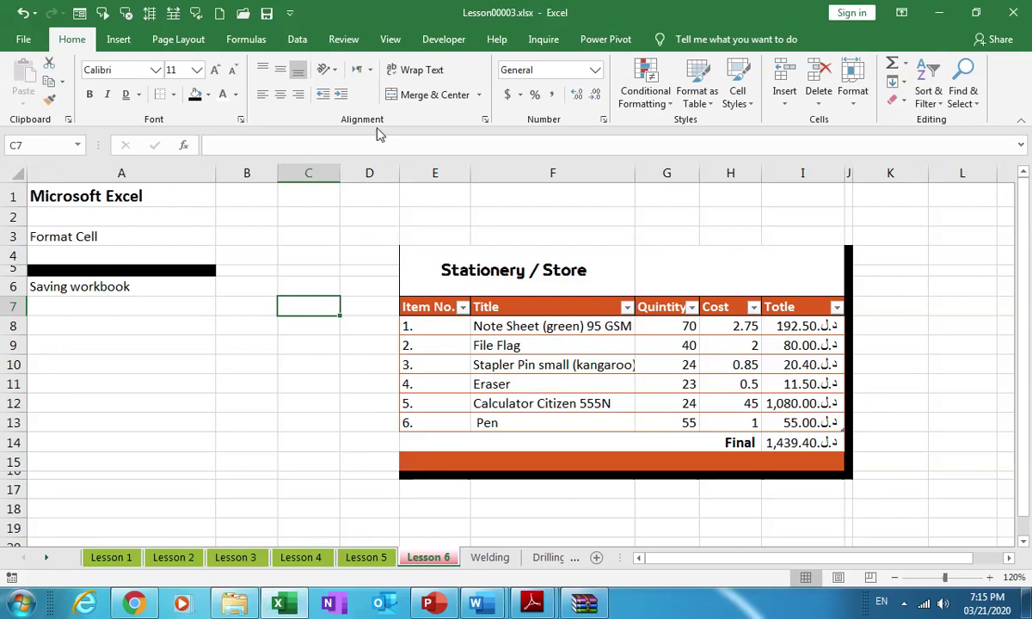
mouse_move(376, 4)
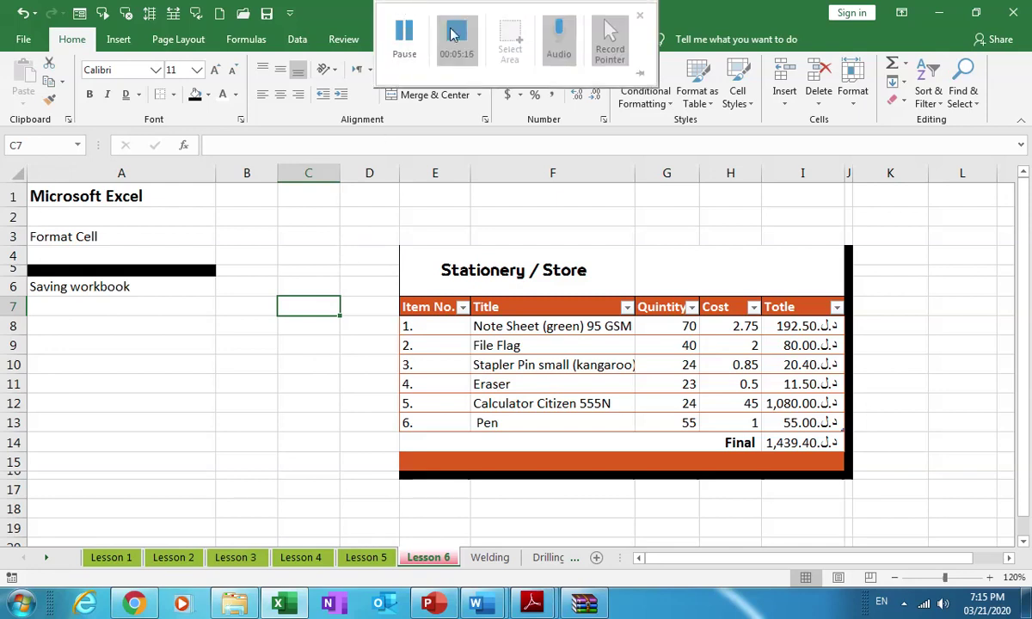